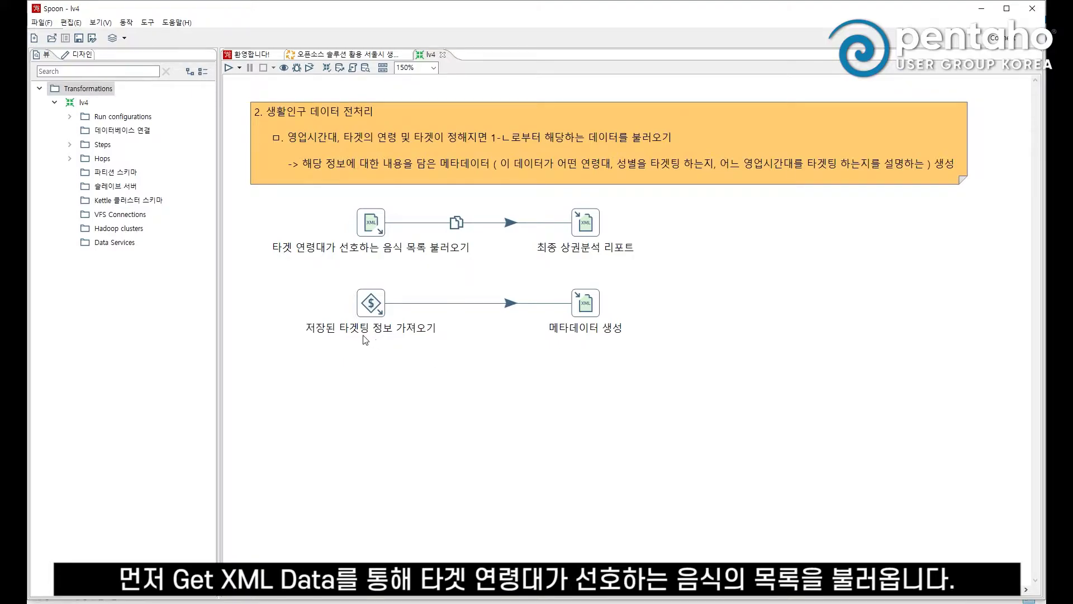
Open the settings of the "타겟 연령대가 선호하는 음식 목록 불러오기" step and inspect its selected XML file path
right_click(368, 233)
left_click(412, 251)
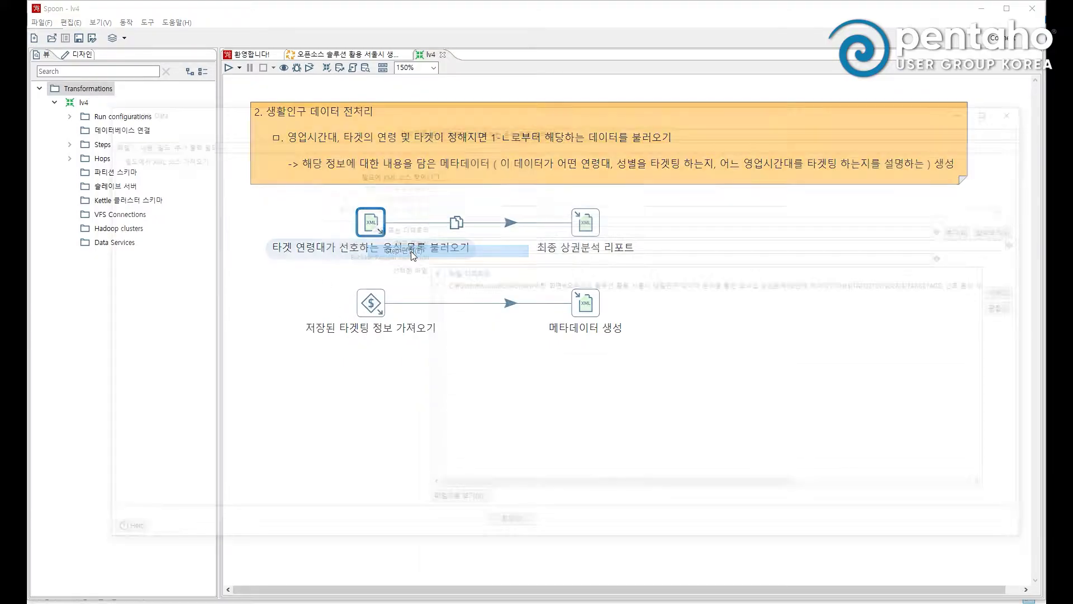
left_click(613, 284)
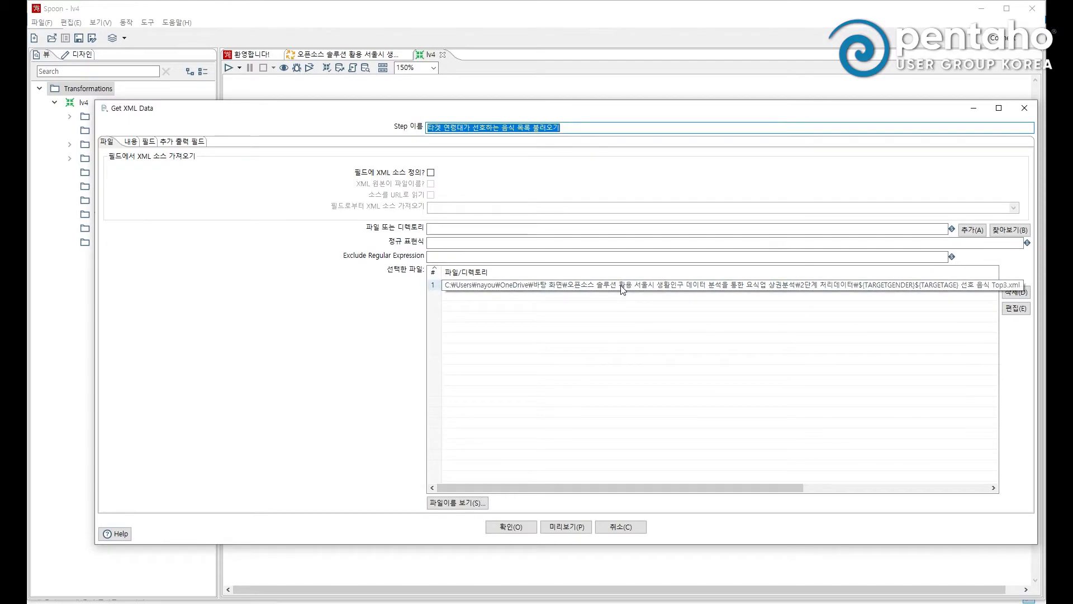
Try entering the path ending in "${TARGETGENDER}${TARGETAGE} 선호 음식 Top3.xml" as the file or directory, and clear it
left_click(529, 230)
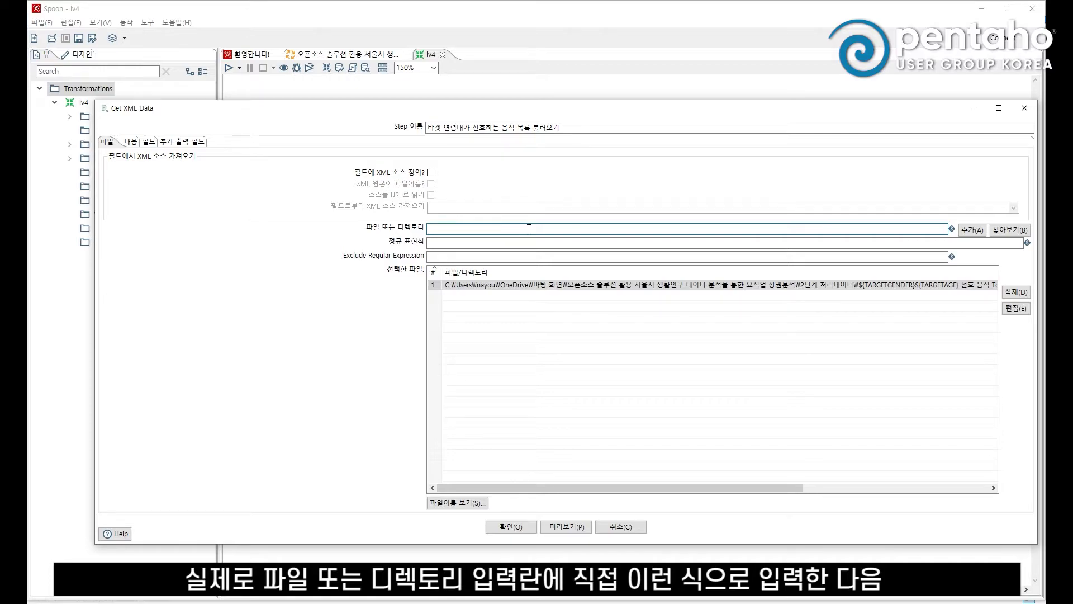
key("ctrl+v")
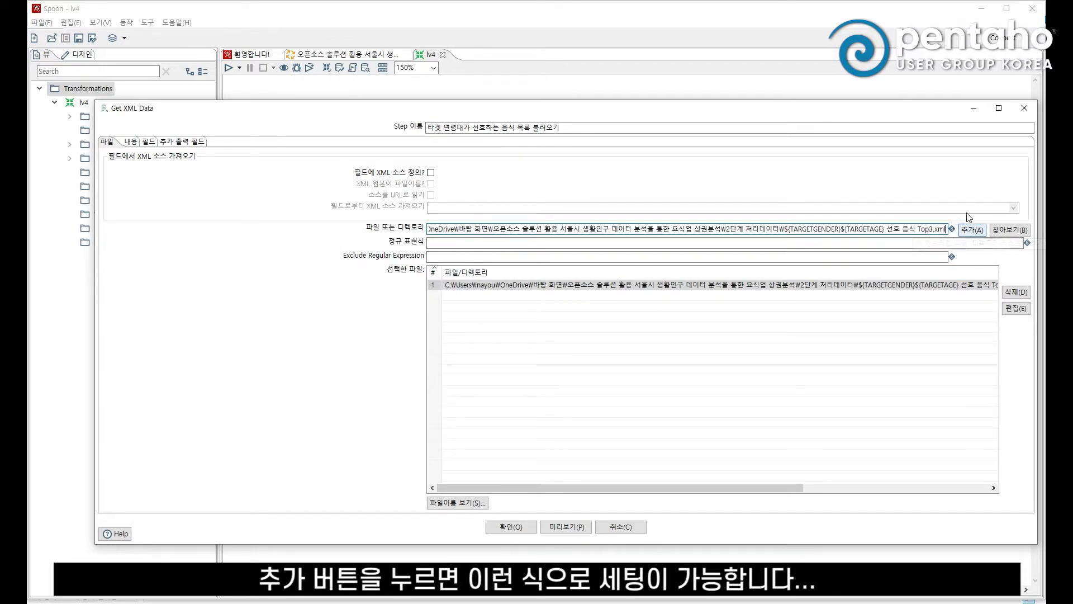
left_click(886, 230)
key("ctrl+a")
left_click(875, 229)
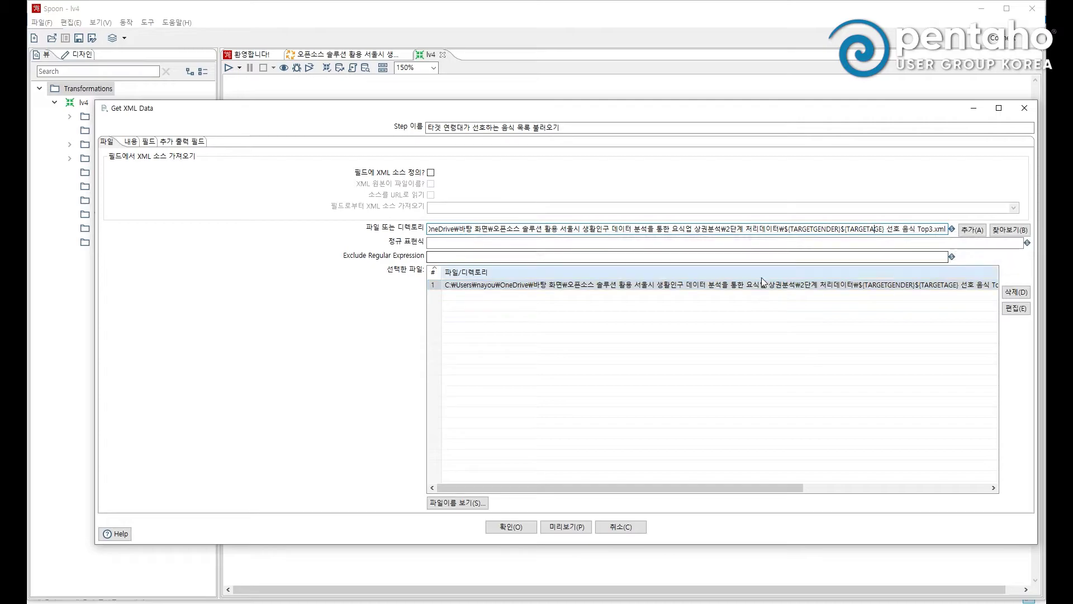
key("ctrl+a")
key("BackSpace")
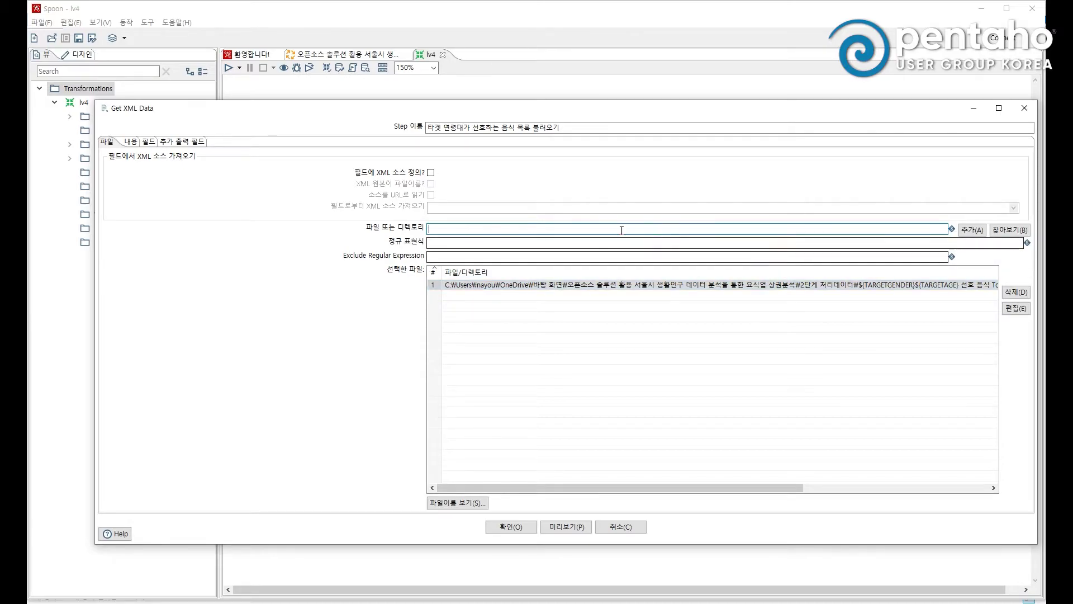
Review the Loop XPath and field definitions of the XML input, preview its rows, and close it without saving
left_click(128, 142)
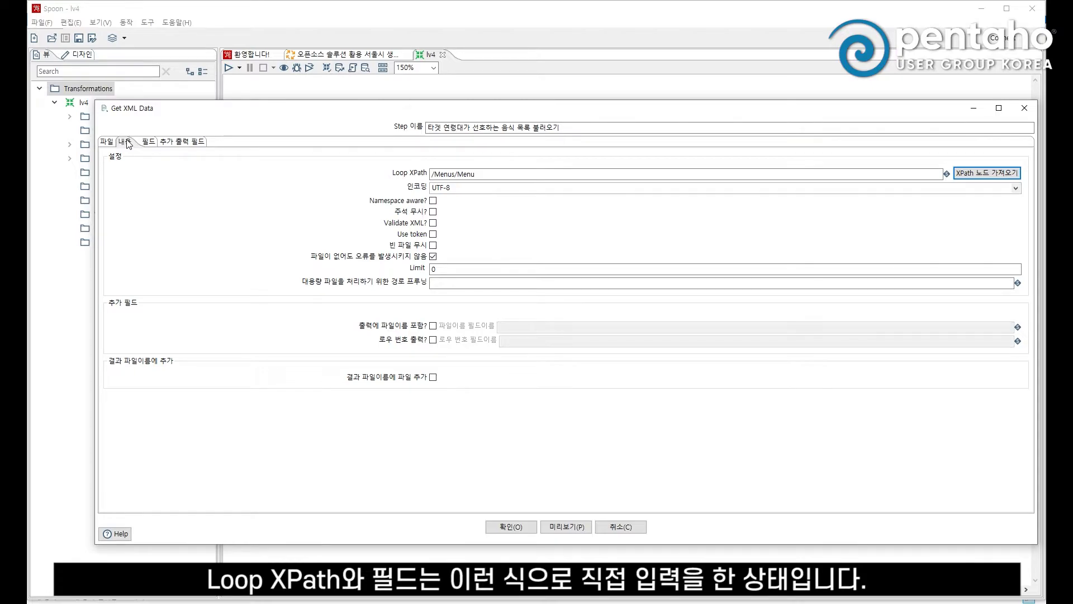
left_click(145, 143)
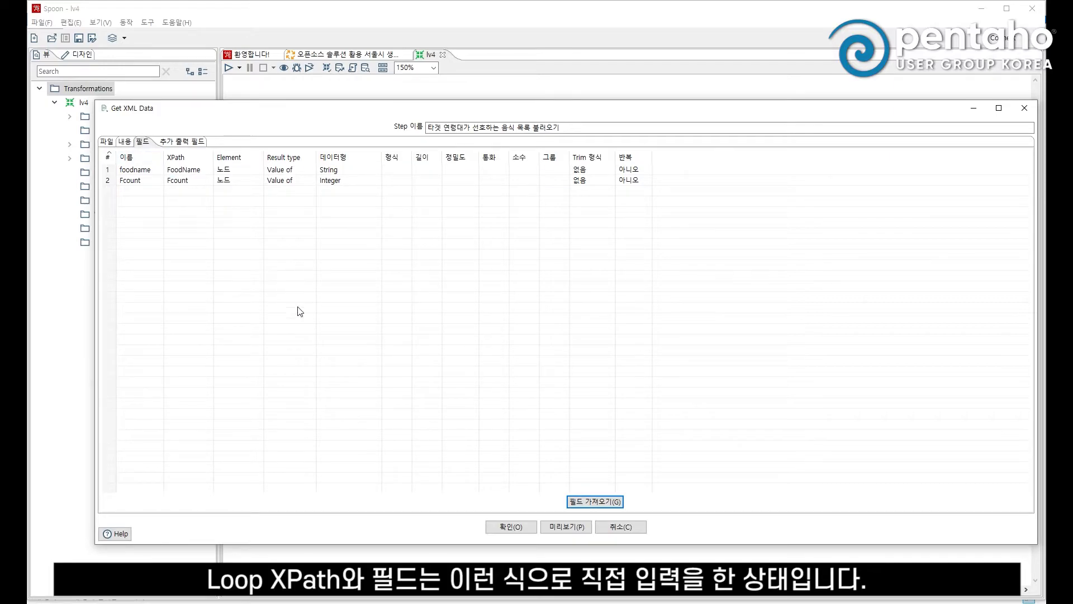
left_click(567, 527)
left_click(595, 352)
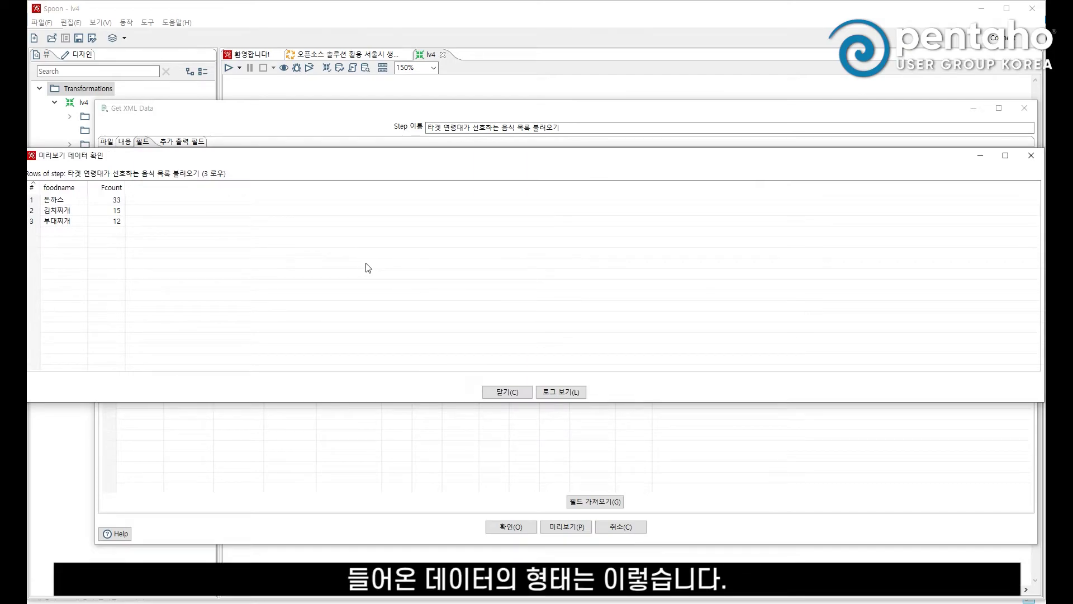
left_click_drag(103, 160, 194, 162)
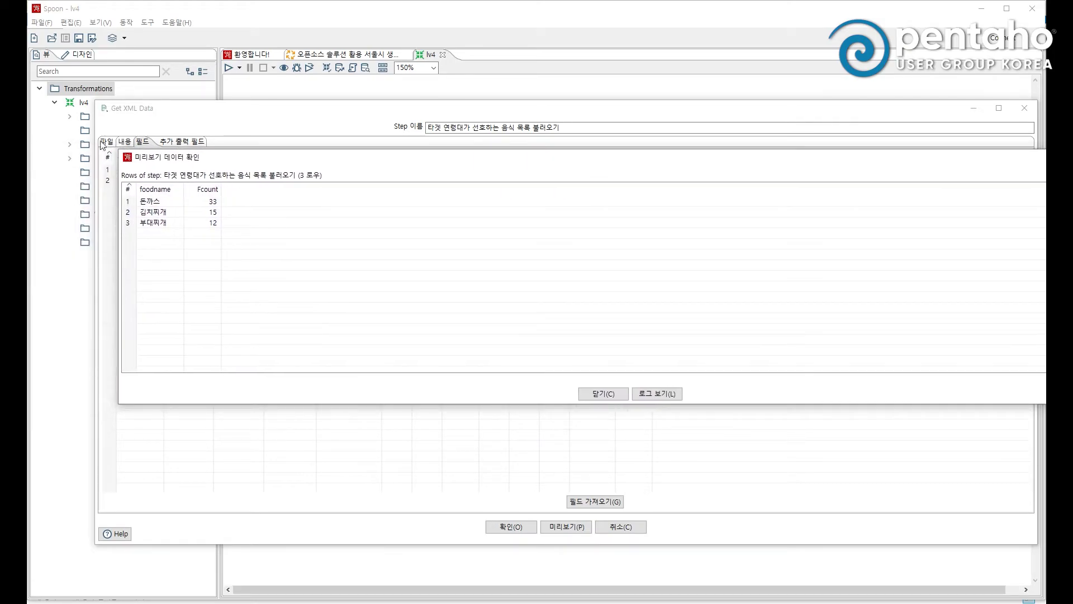
left_click(595, 391)
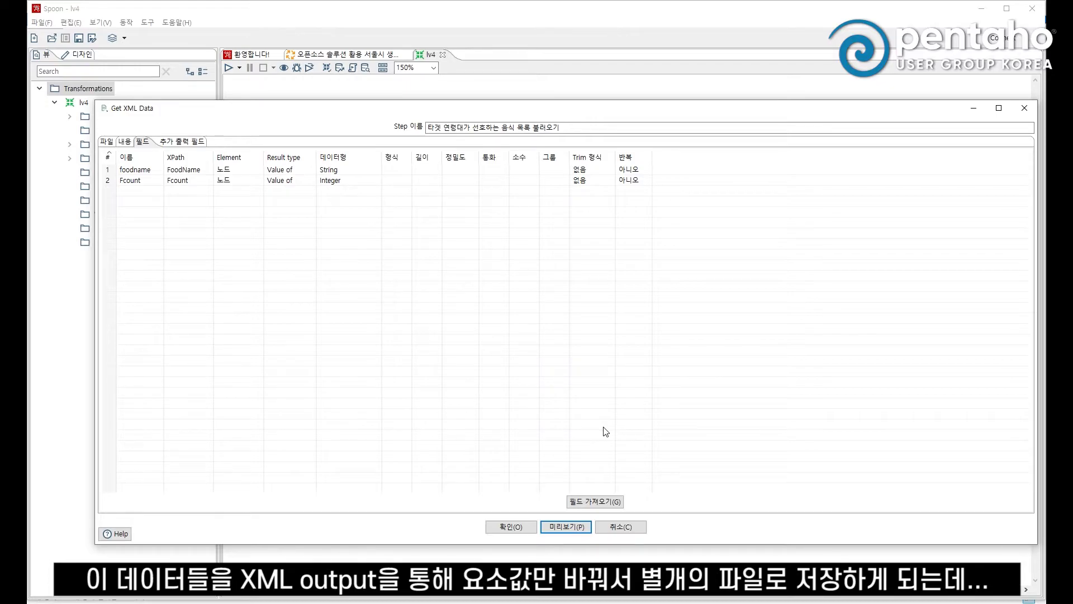
left_click(638, 526)
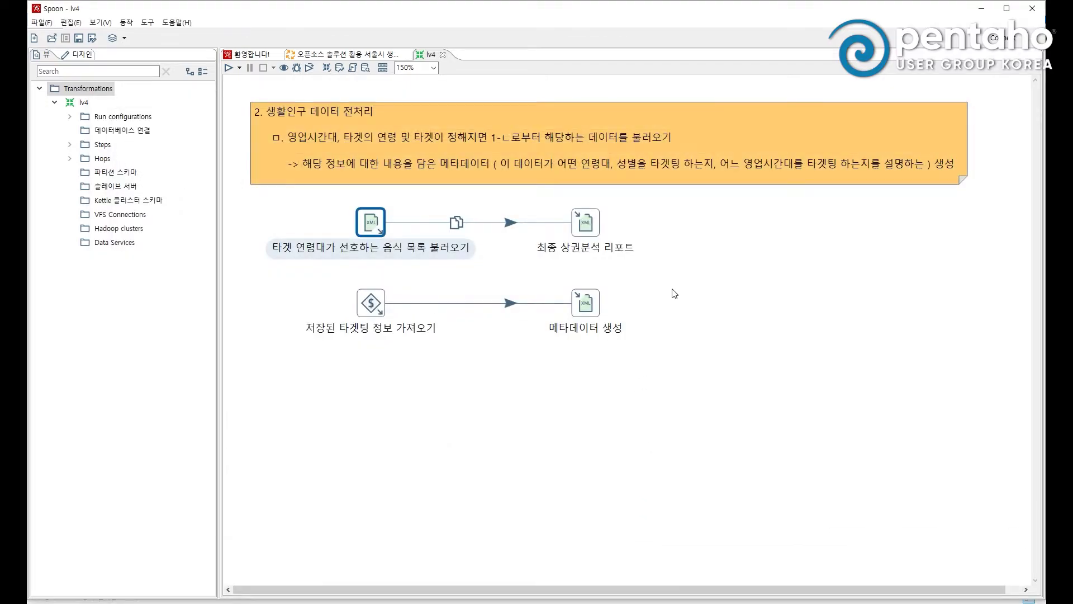
Open the "최종 상권분석 리포트" XML output and review its parent element, row element and output fields
right_click(596, 225)
left_click(620, 255)
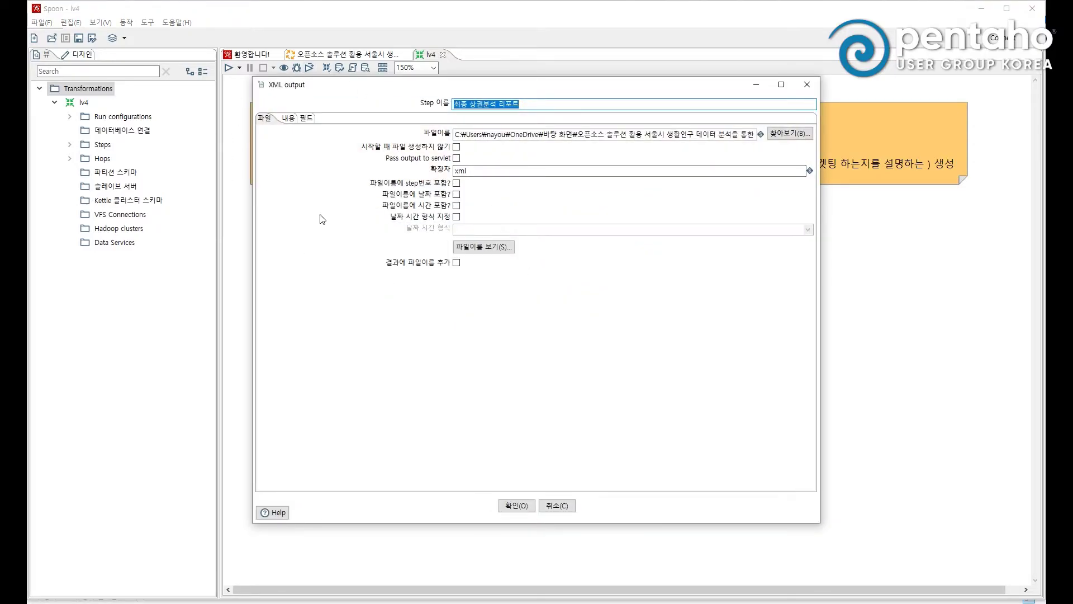
left_click(292, 119)
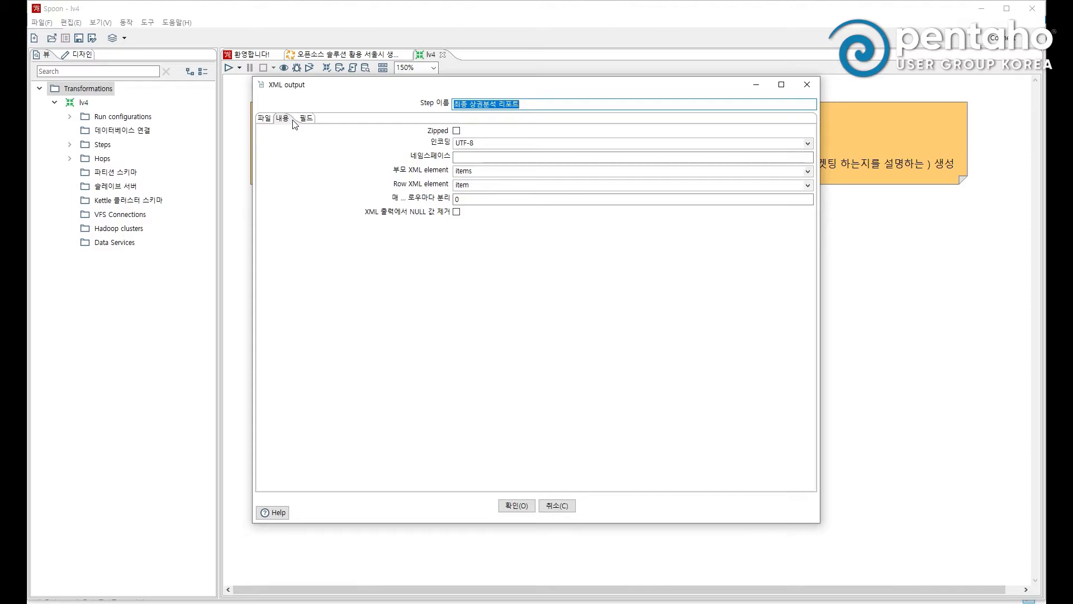
double_click(467, 171)
key("Tab")
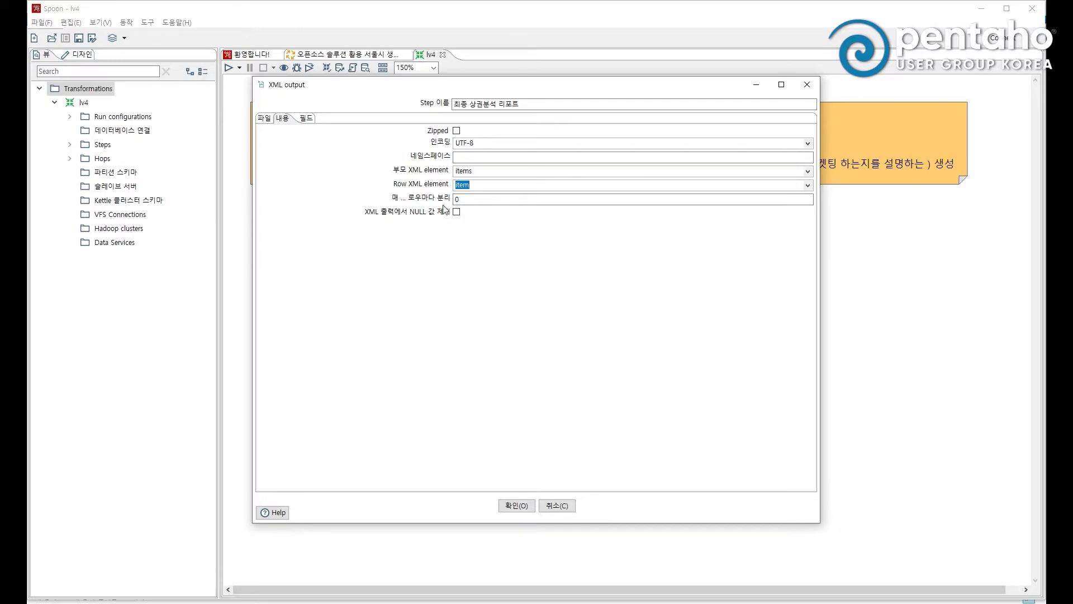
left_click(311, 120)
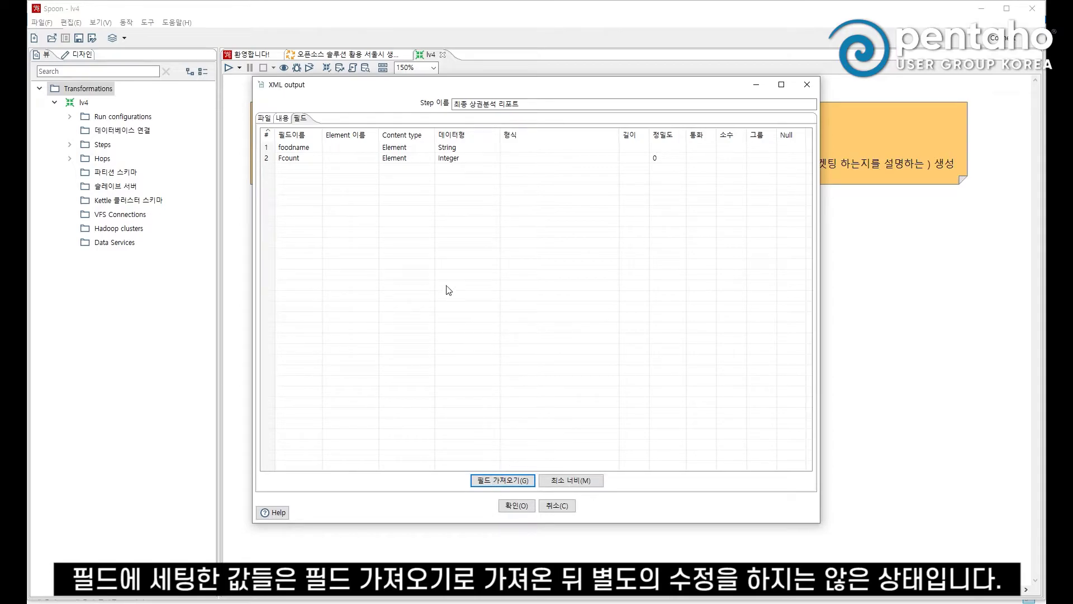
Inspect the variable used in the report output's file name, and close the settings without saving
left_click(265, 119)
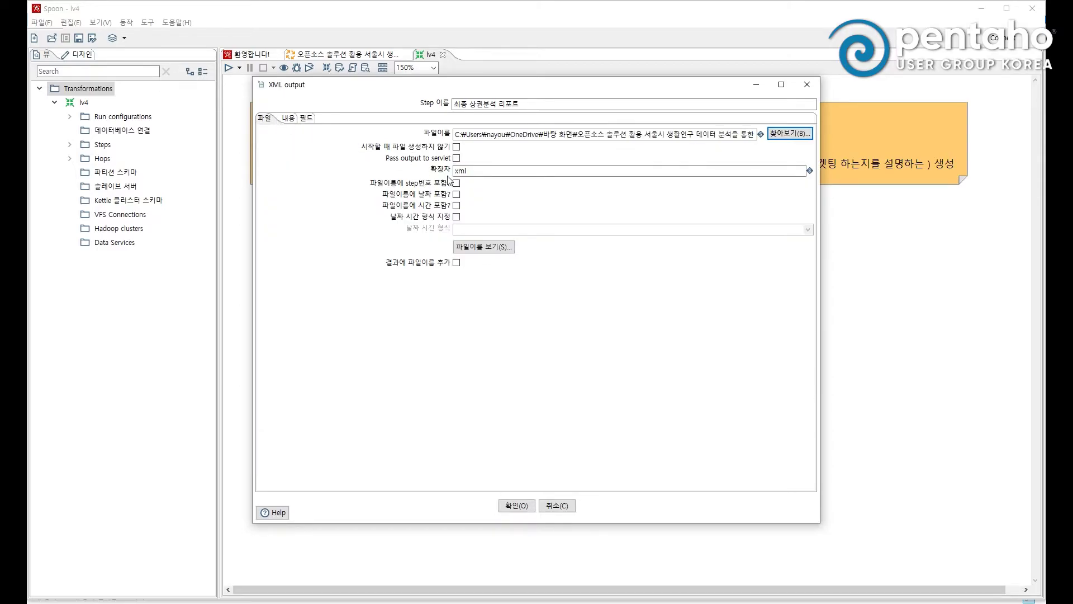
left_click_drag(650, 140, 789, 137)
left_click(715, 132)
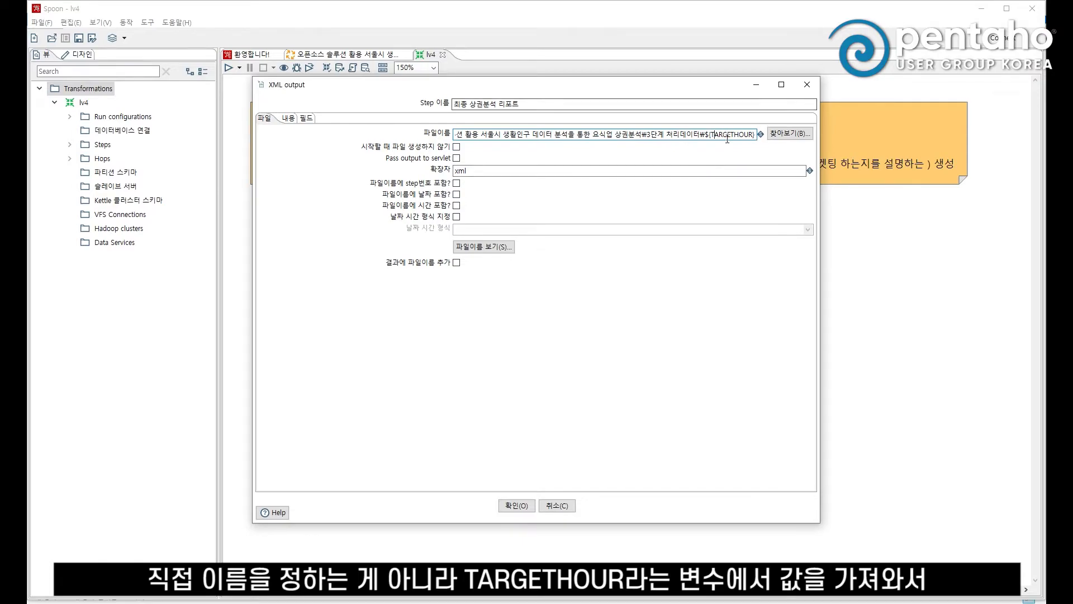
left_click(554, 506)
left_click(735, 366)
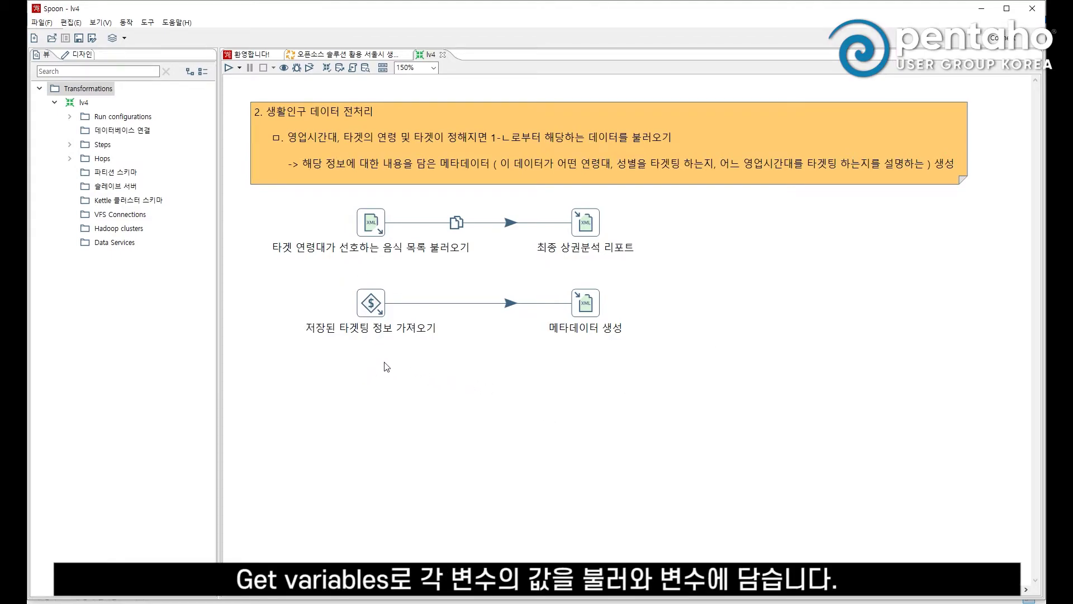
Review the variables and data types in the "저장된 타겟팅 정보 가져오기" step, and close it without saving
right_click(373, 311)
left_click(427, 283)
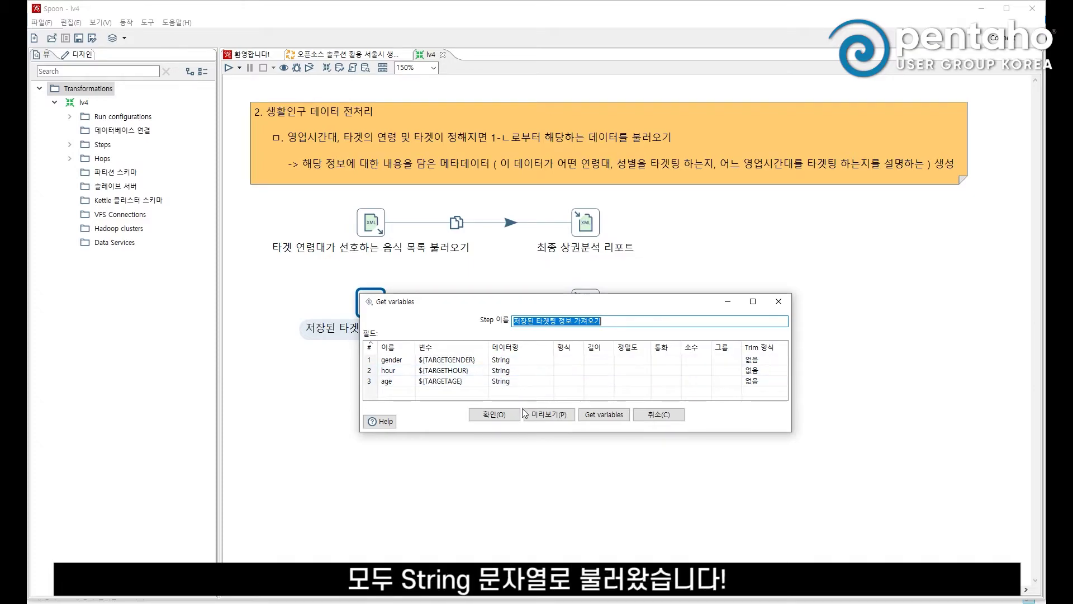
left_click(681, 421)
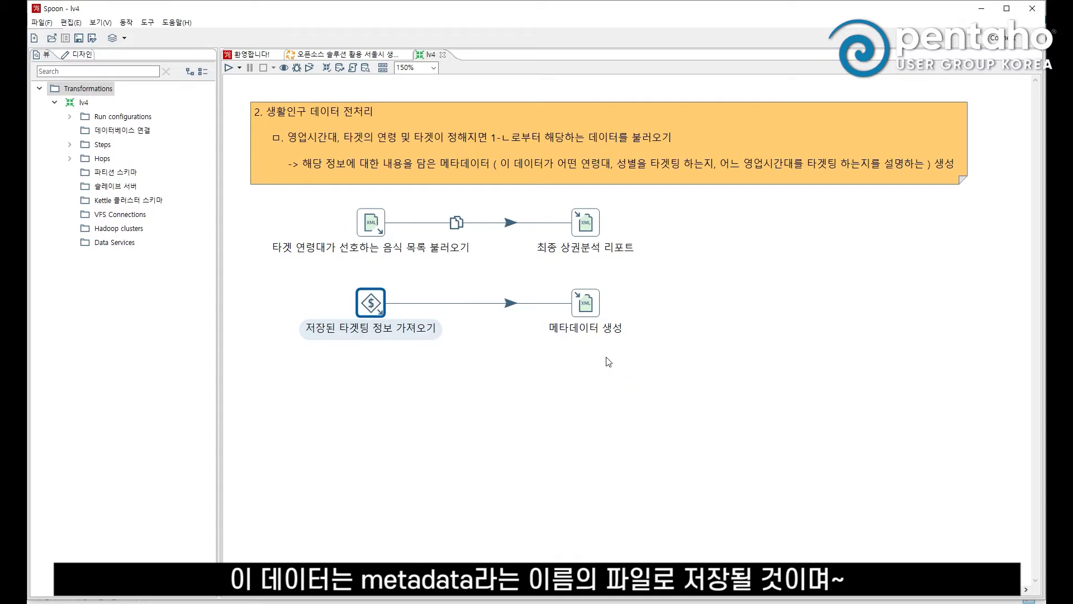
Review the output file name, XML element names and fields of the "메타데이터 생성" step, and close it without saving
right_click(585, 305)
left_click(619, 288)
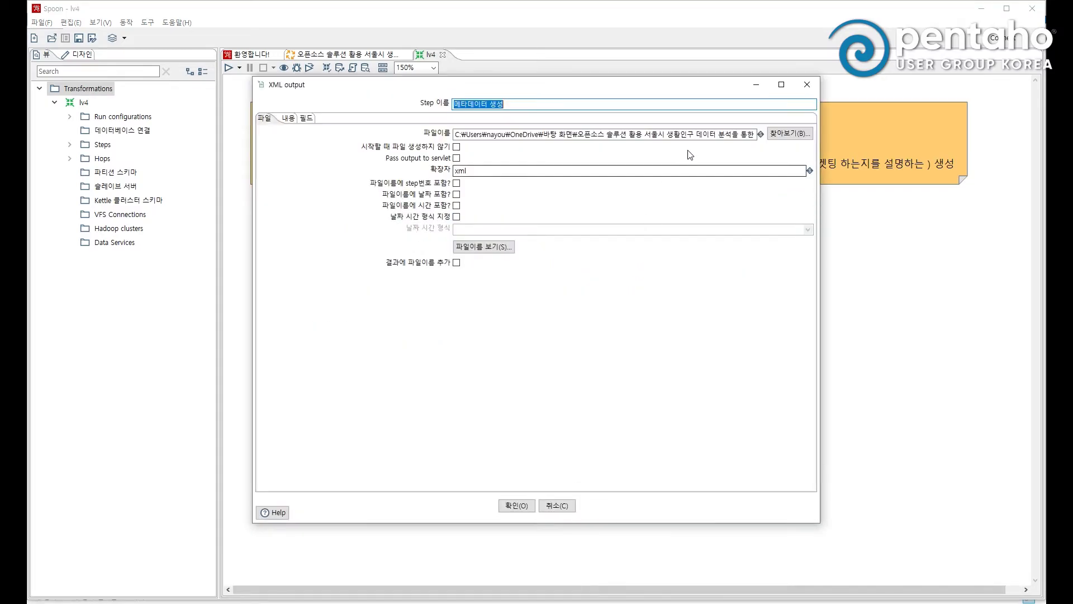
left_click_drag(619, 134, 727, 133)
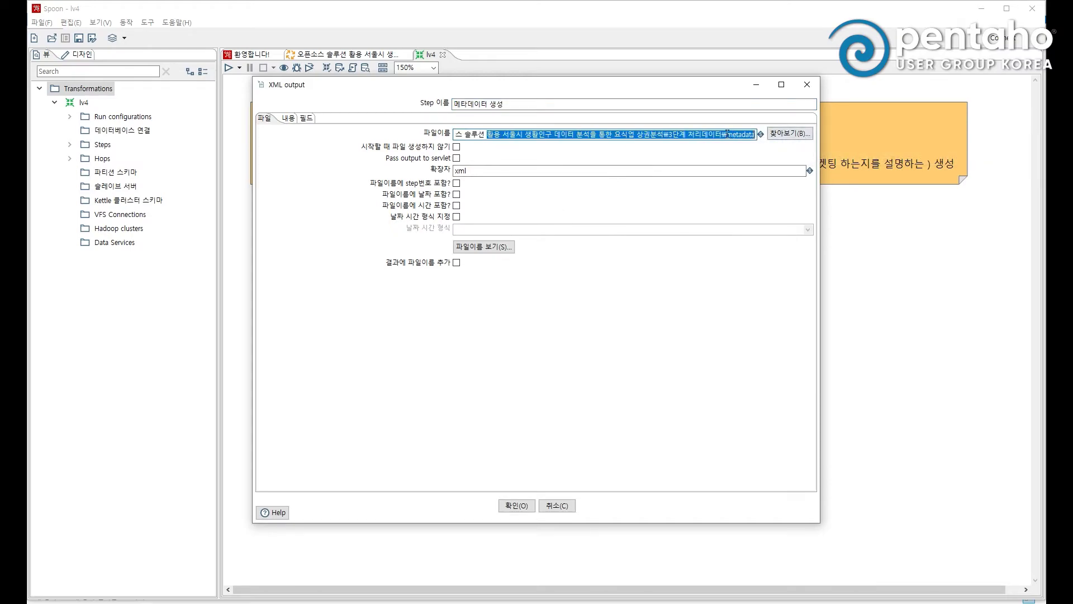
left_click(727, 133)
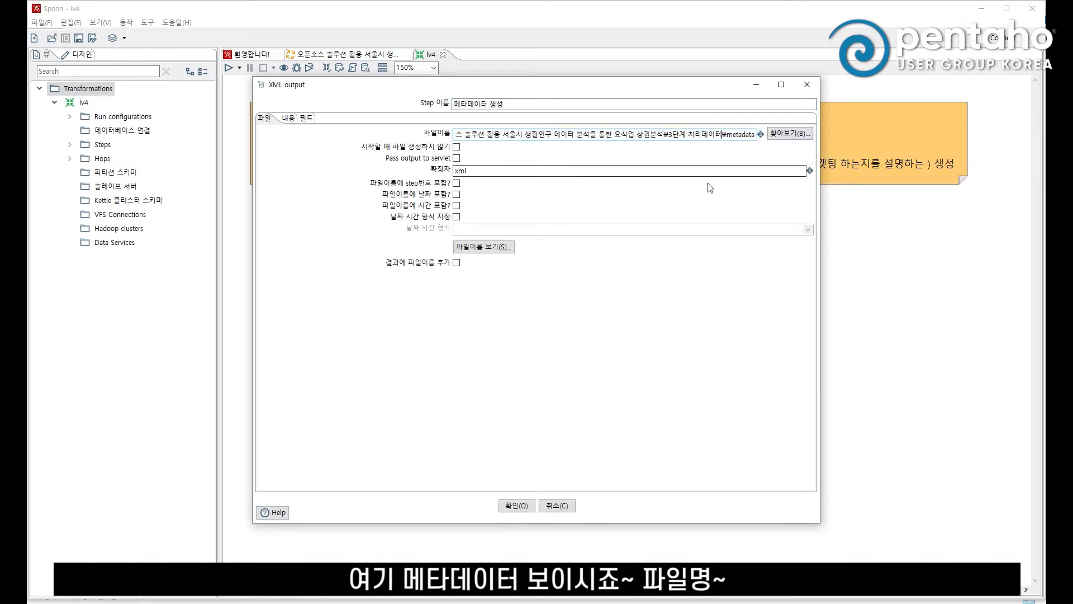
left_click(286, 119)
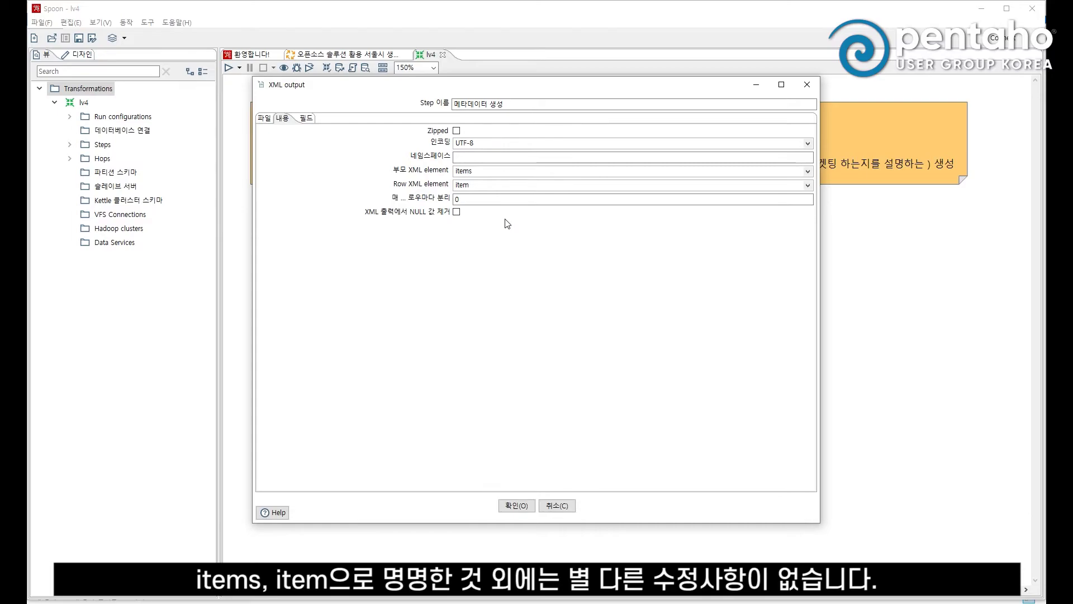
left_click(305, 118)
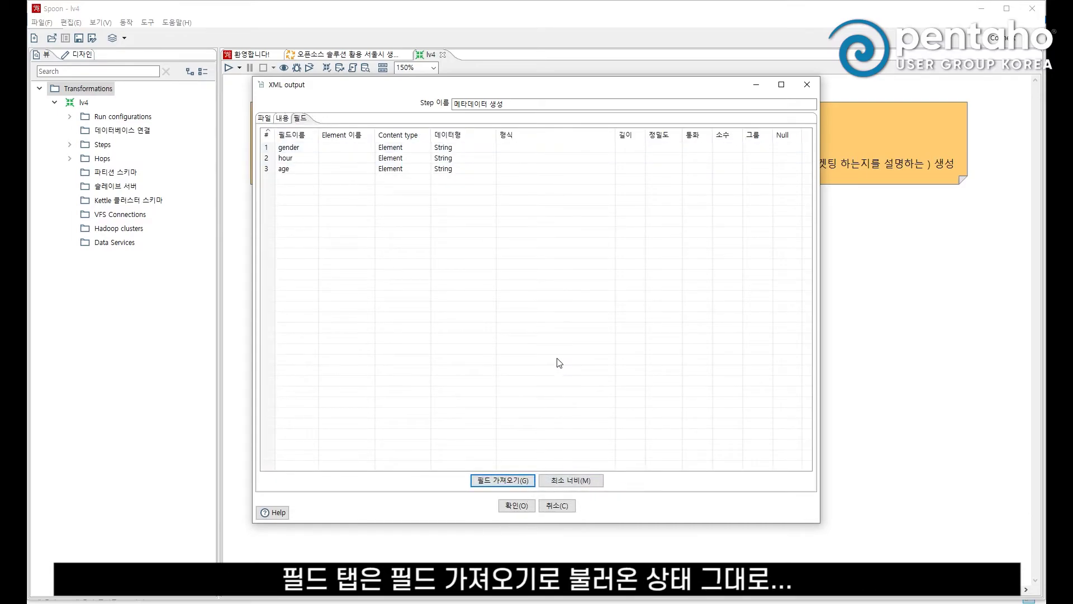
left_click(568, 506)
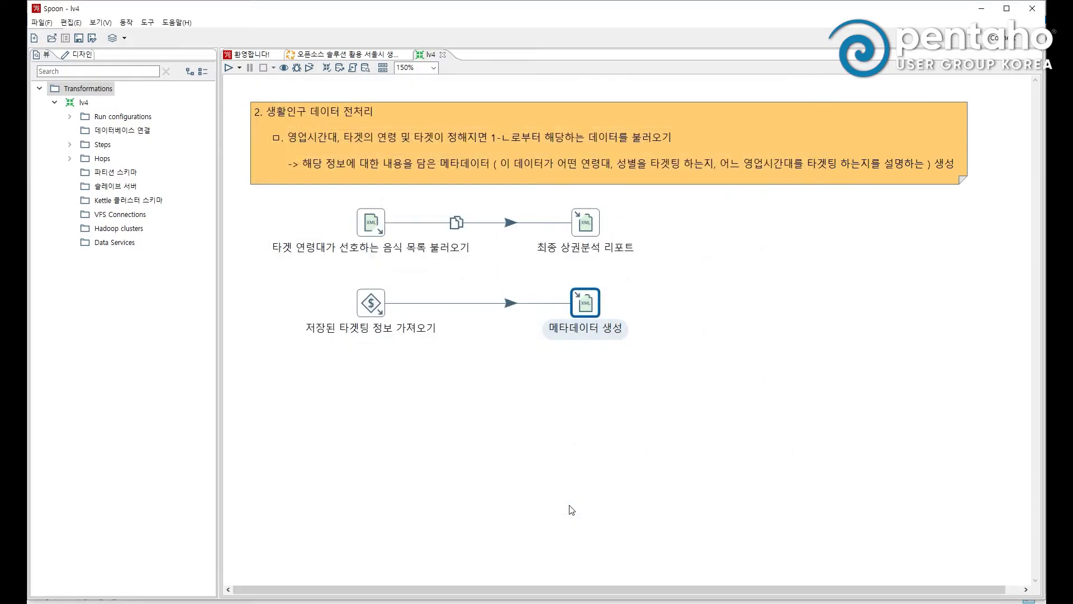
Run the lv4 transformation with the Pentaho local configuration
left_click(229, 68)
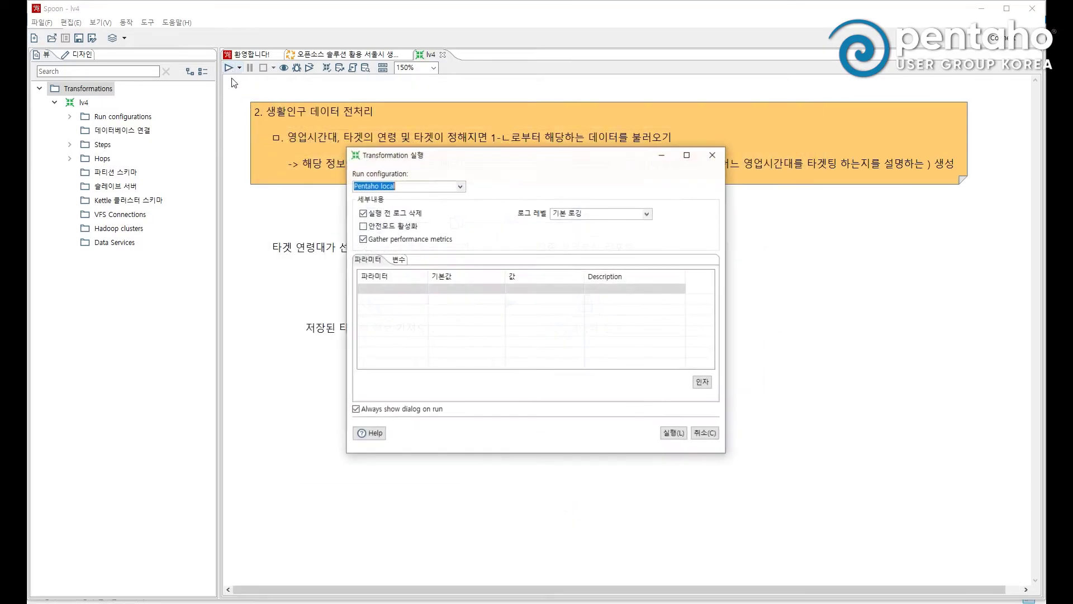
left_click(672, 434)
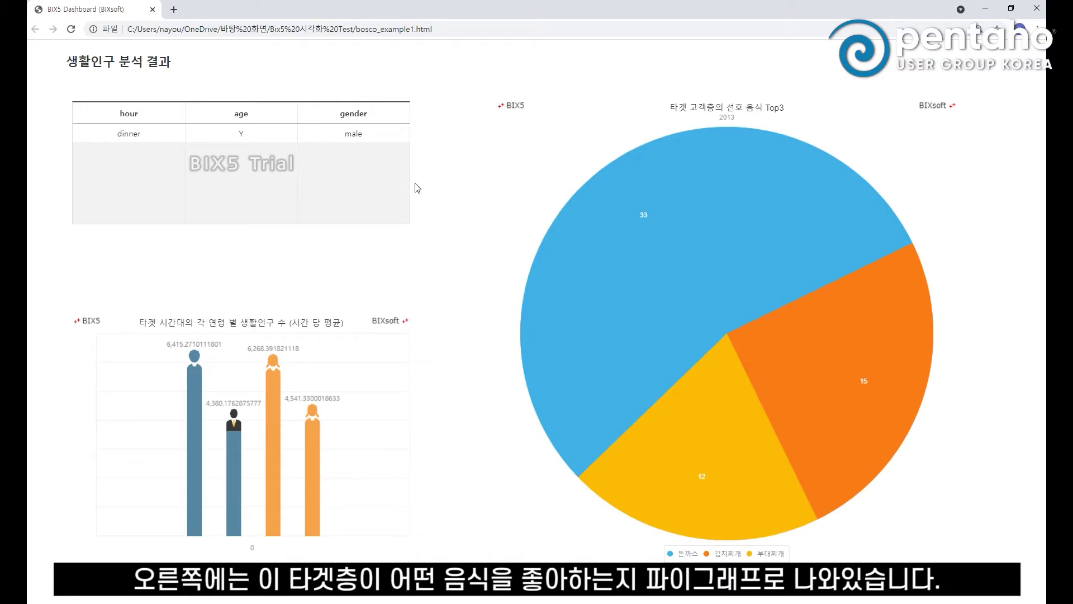
On the BIX5 dashboard in the browser, examine the top-three food shares and the population bars for each age and gender group
mouse_move(586, 276)
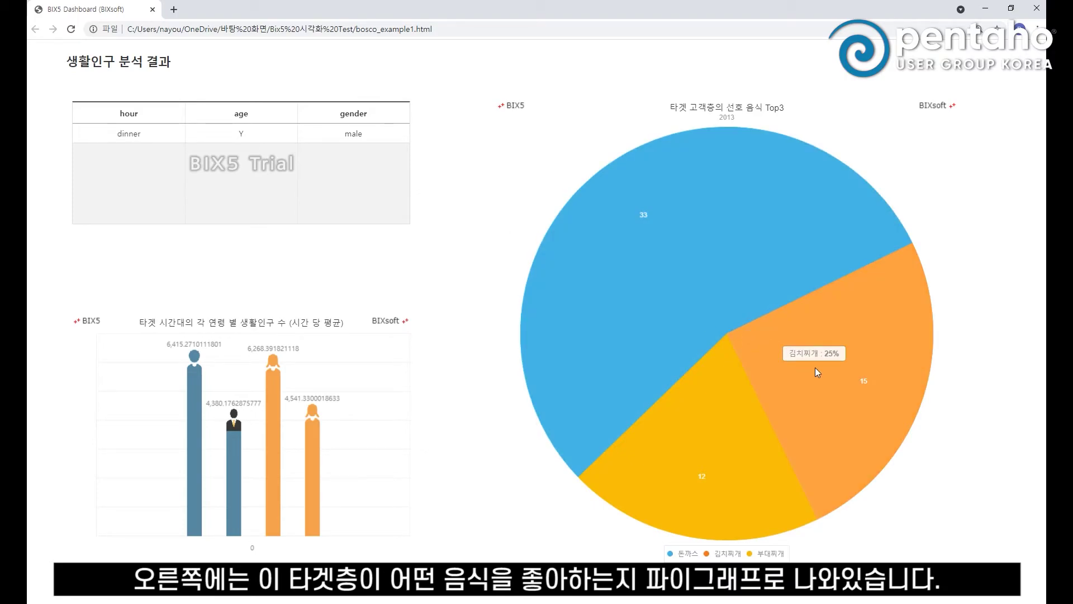
mouse_move(663, 444)
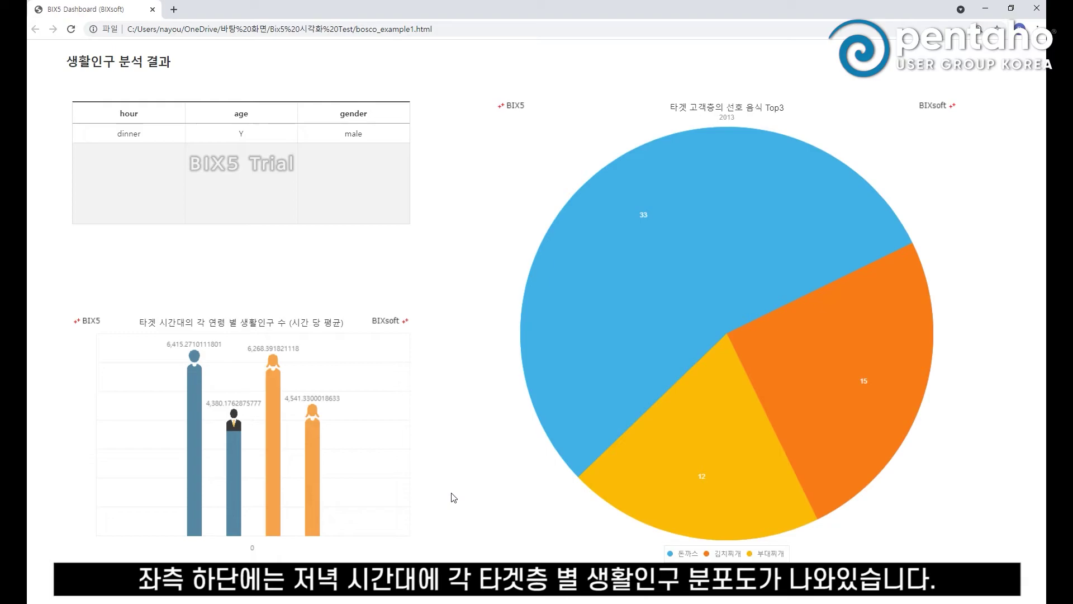
mouse_move(189, 427)
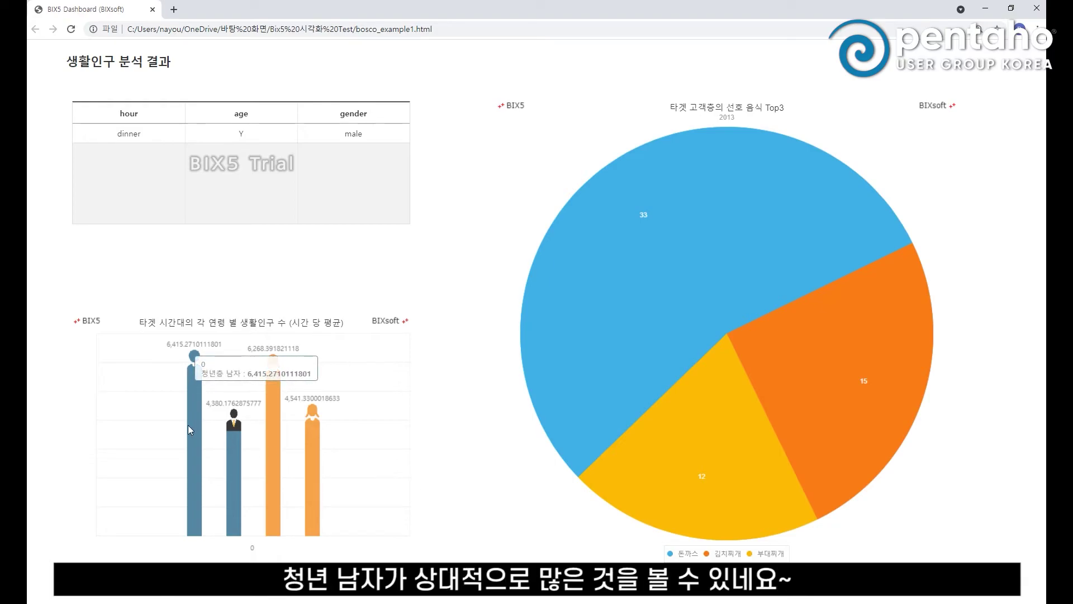
mouse_move(229, 447)
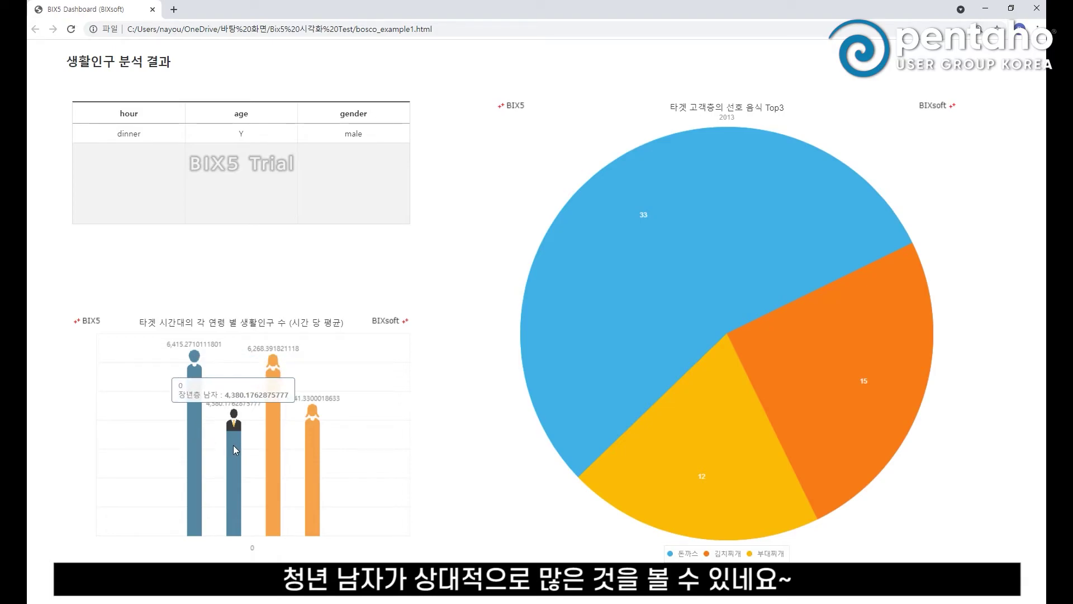
mouse_move(311, 445)
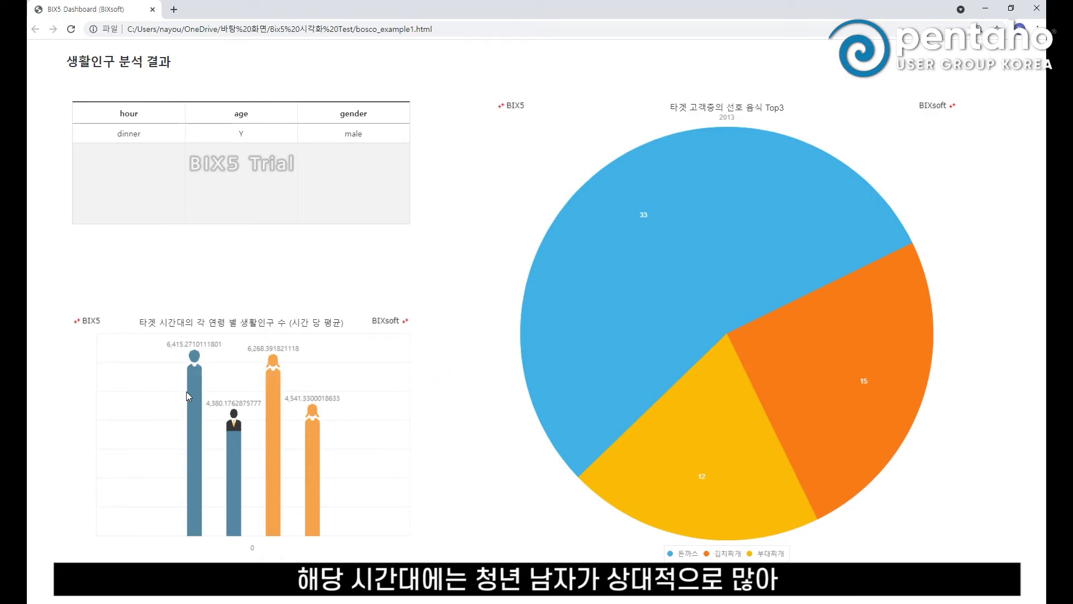
mouse_move(191, 391)
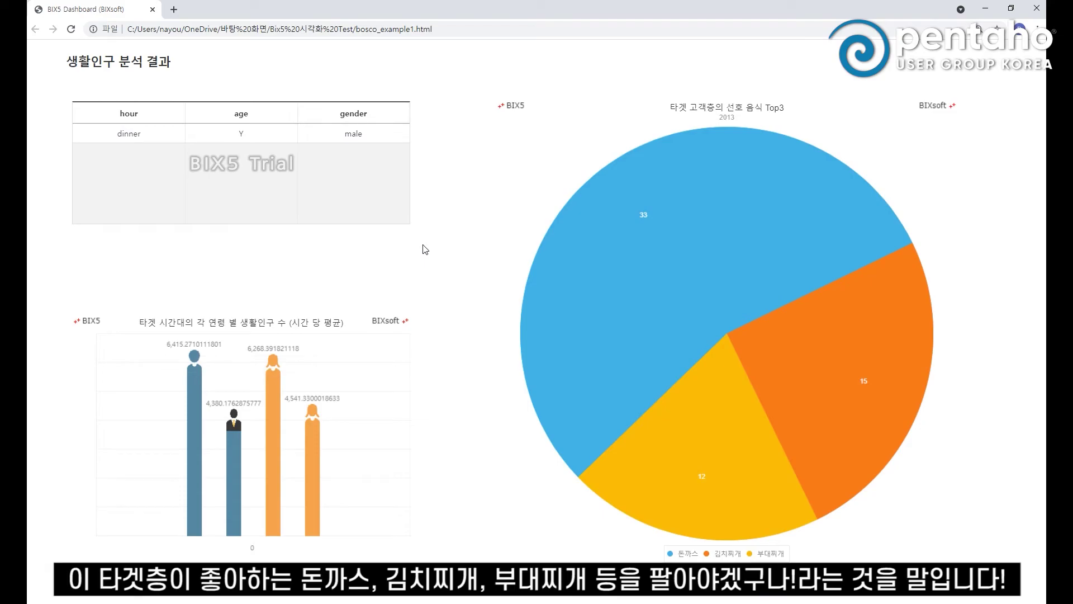
mouse_move(685, 273)
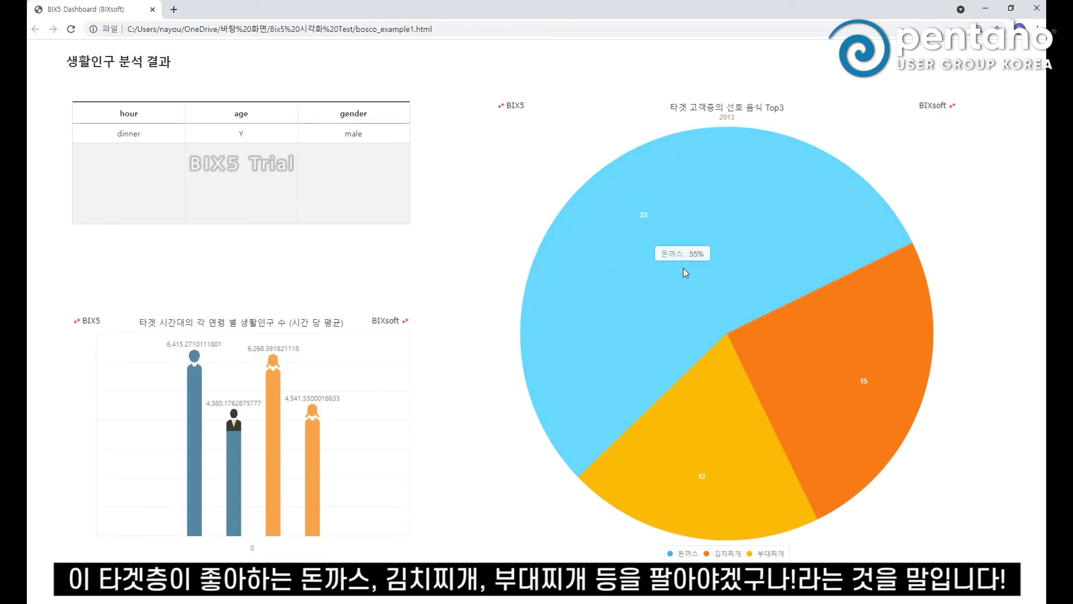
mouse_move(769, 331)
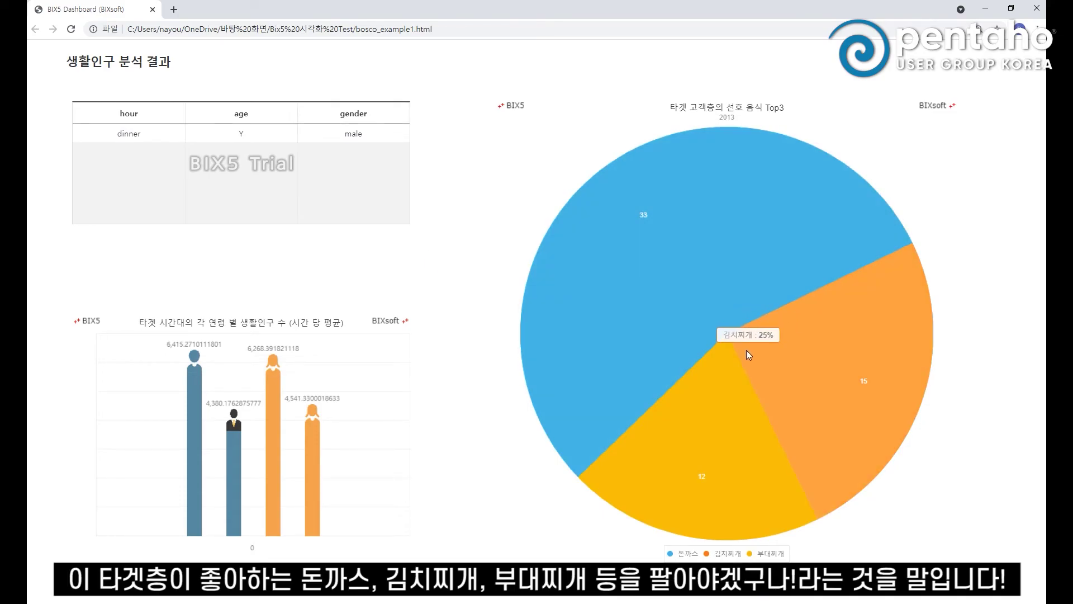
mouse_move(730, 368)
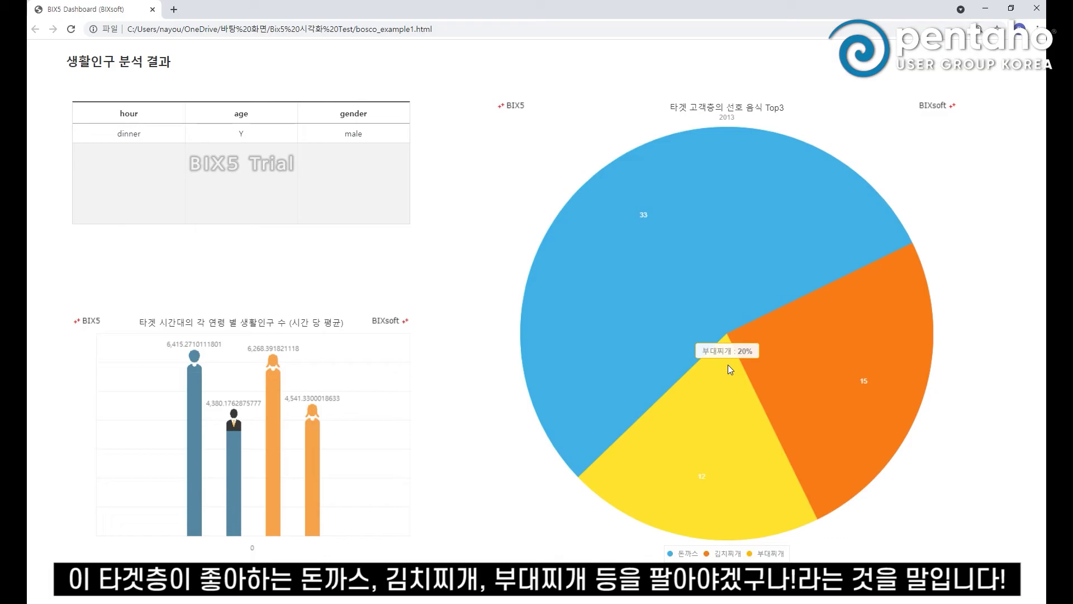